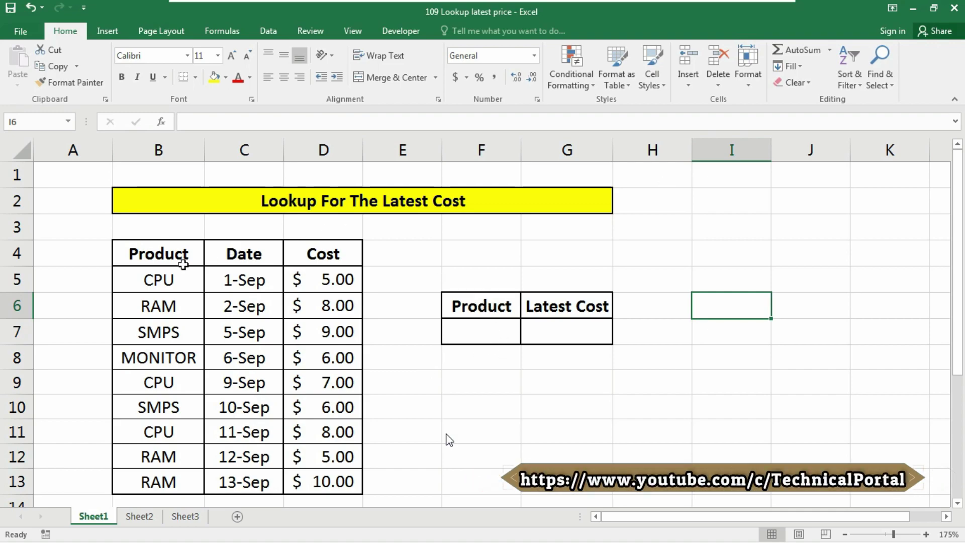
Go over the Product, Date and Cost headers, then select F7 for the product dropdown
click(161, 253)
click(252, 252)
click(325, 255)
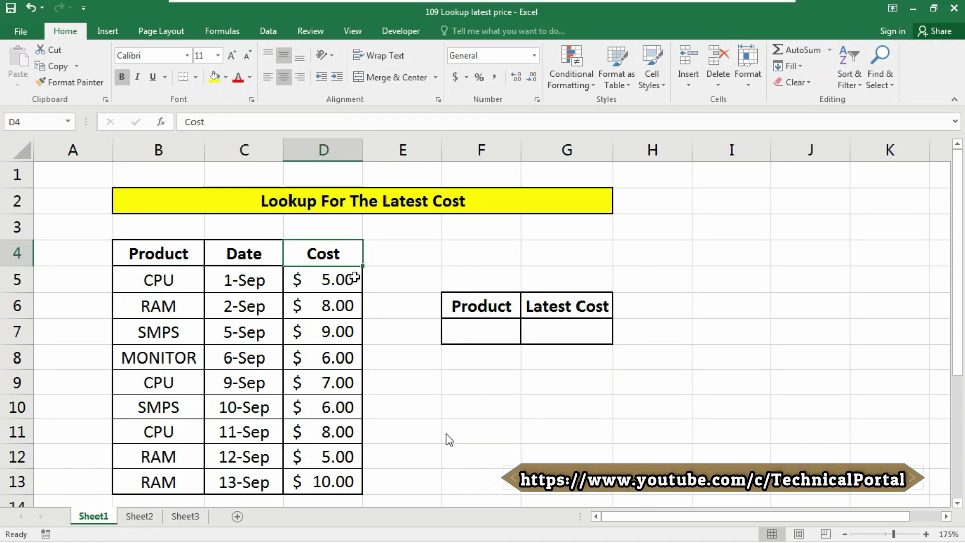
click(490, 333)
click(563, 332)
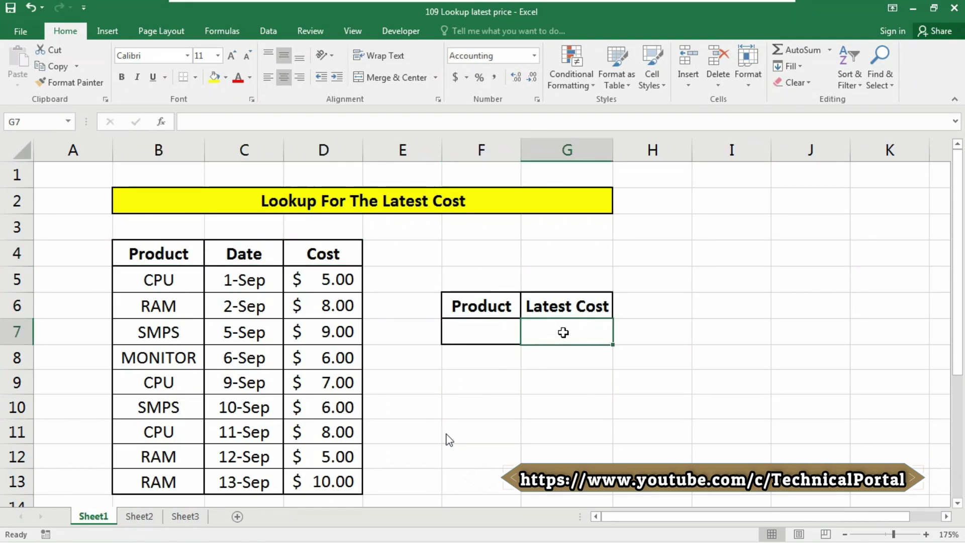
click(480, 328)
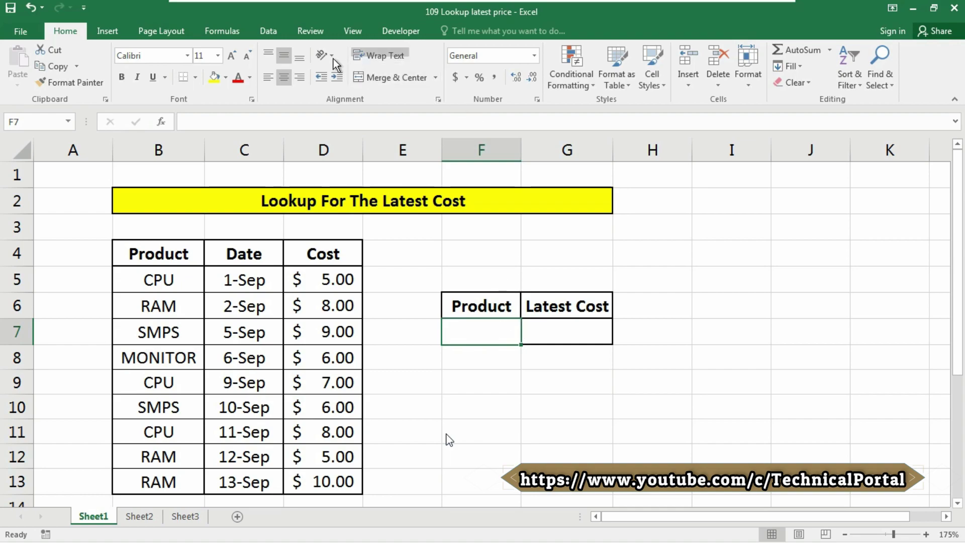
Give F7 list data validation sourced from the product names =$B$5:$B$13
click(270, 33)
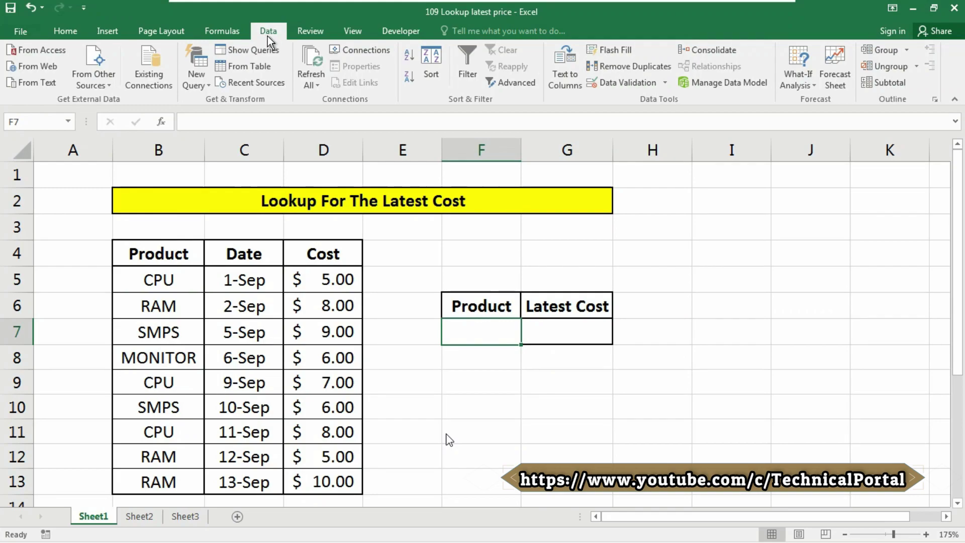
click(631, 85)
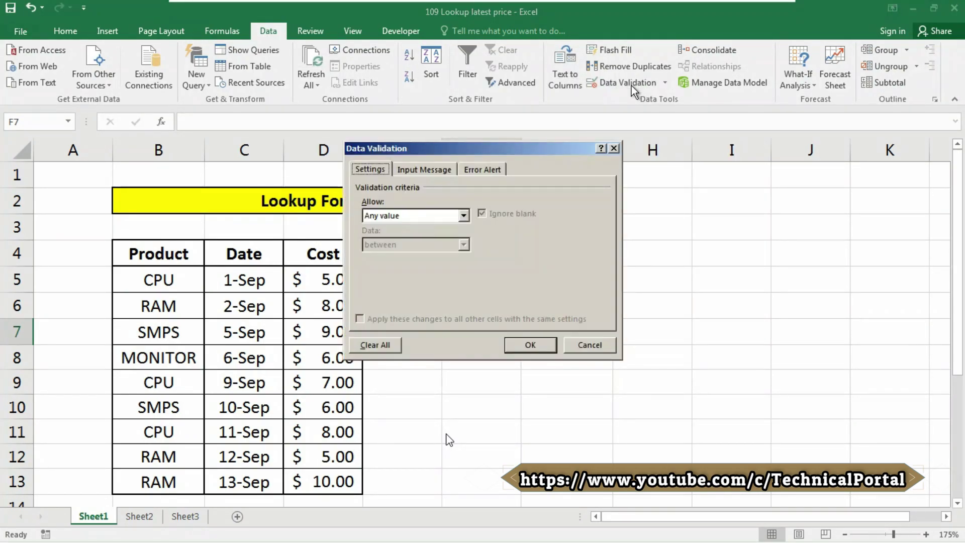
click(421, 215)
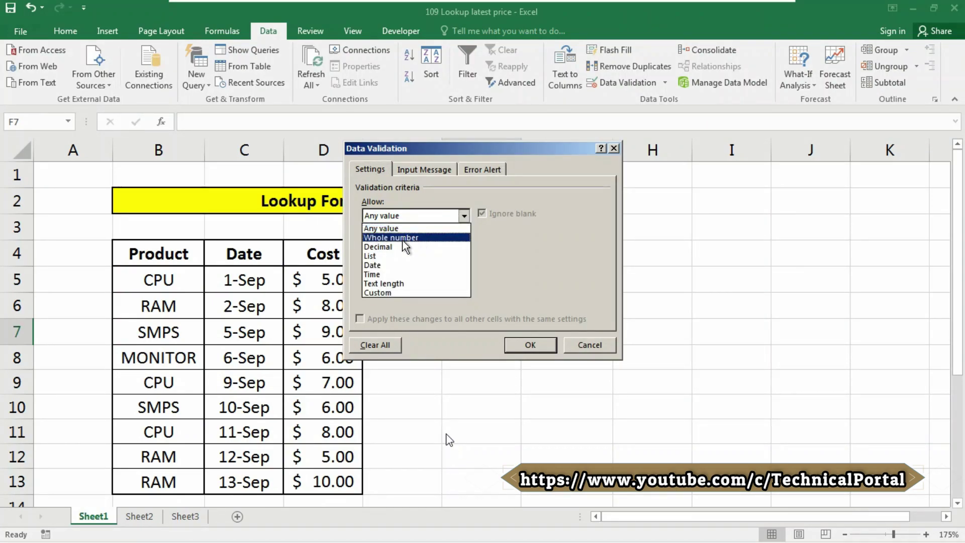
click(393, 256)
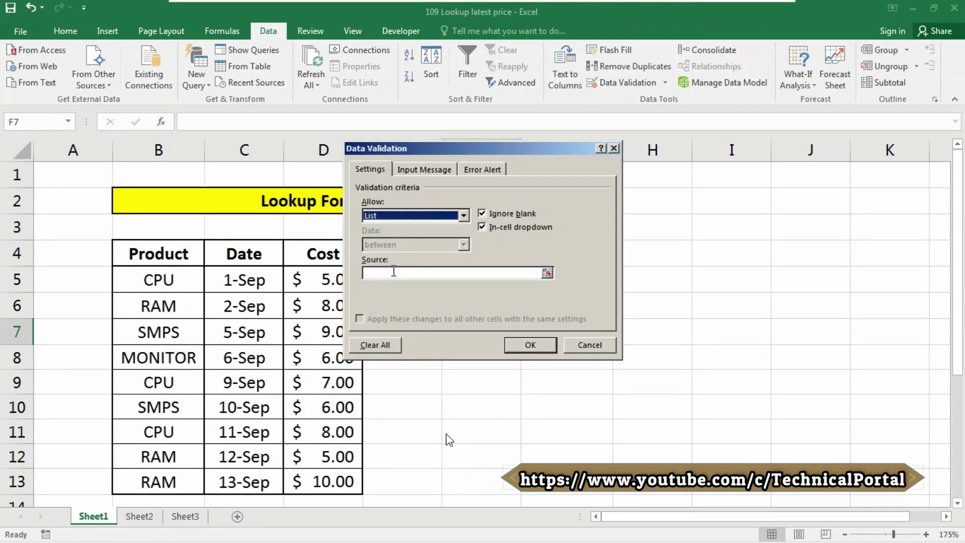
drag(498, 151, 563, 146)
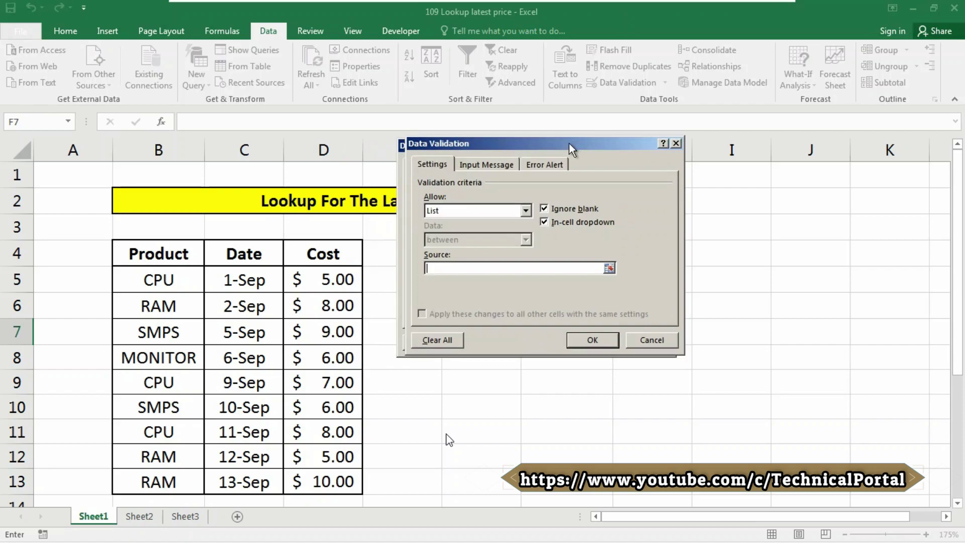
drag(173, 276, 166, 472)
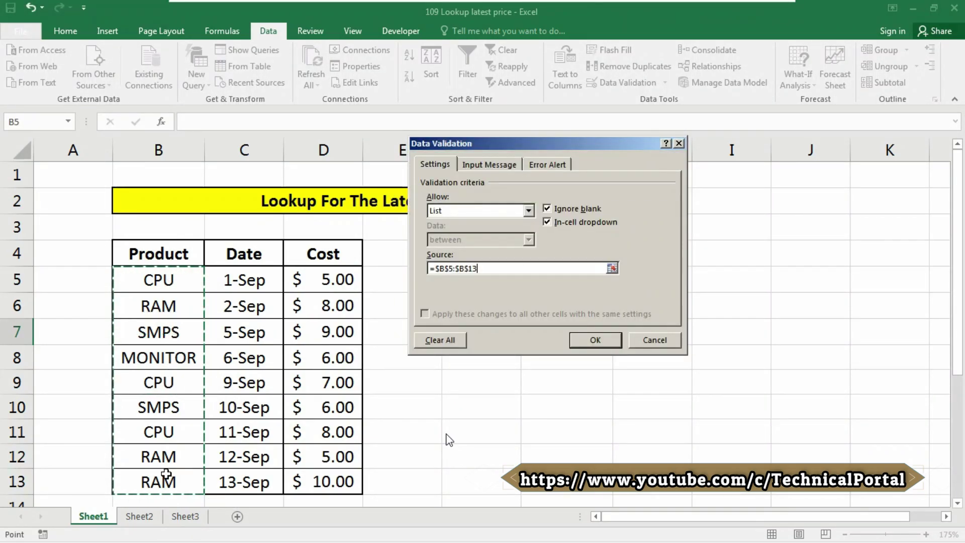
click(592, 339)
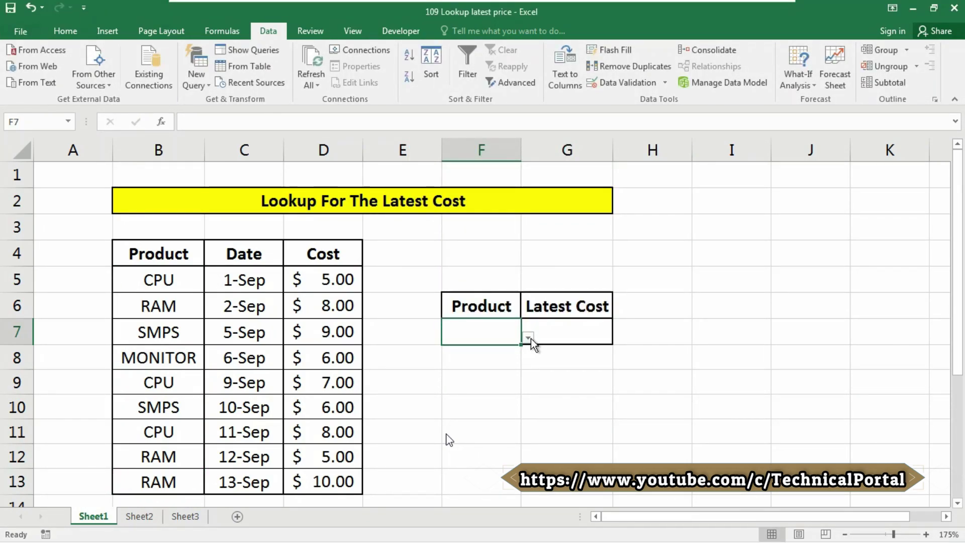
Pick CPU from F7's product dropdown and select G7
click(528, 338)
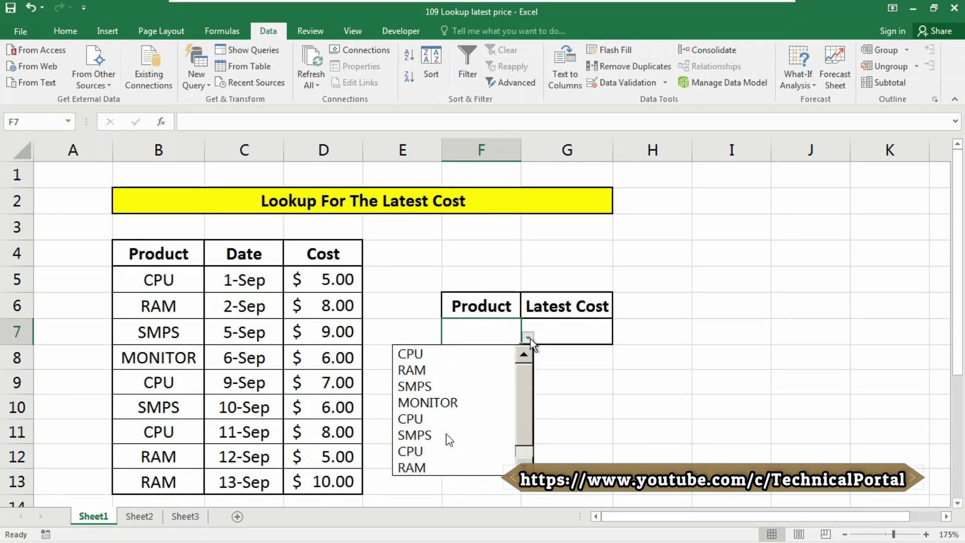
click(418, 354)
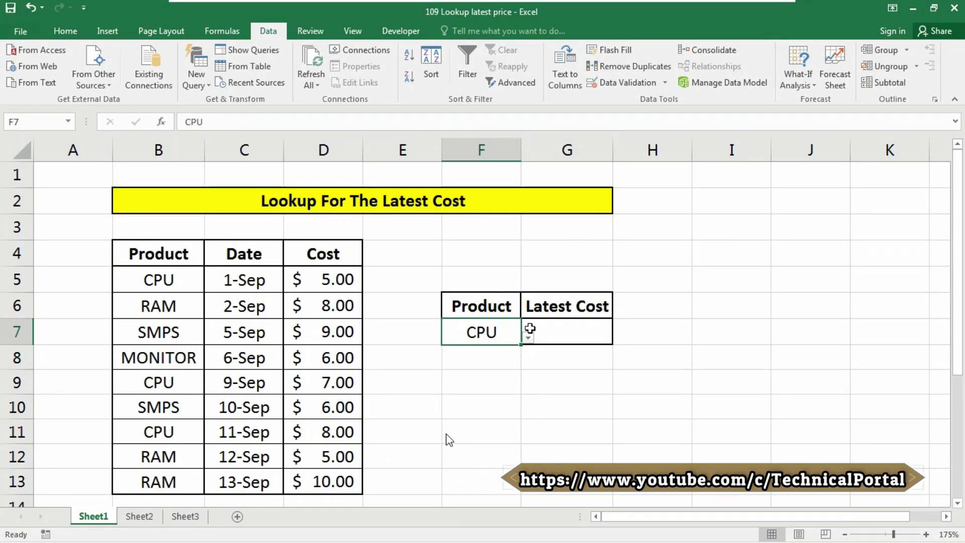
click(562, 330)
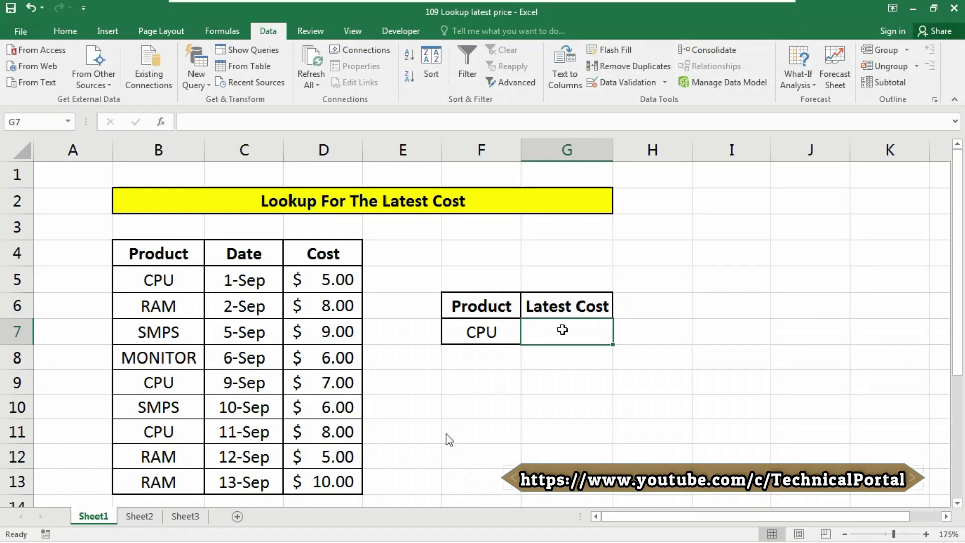
Begin G7's formula with =LOOKUP(2,1/(
text(=)
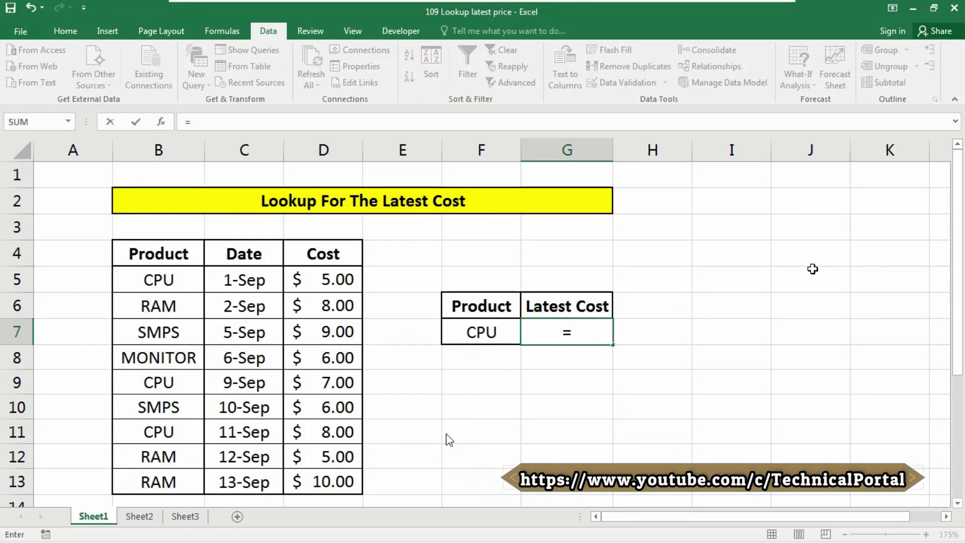
text(look)
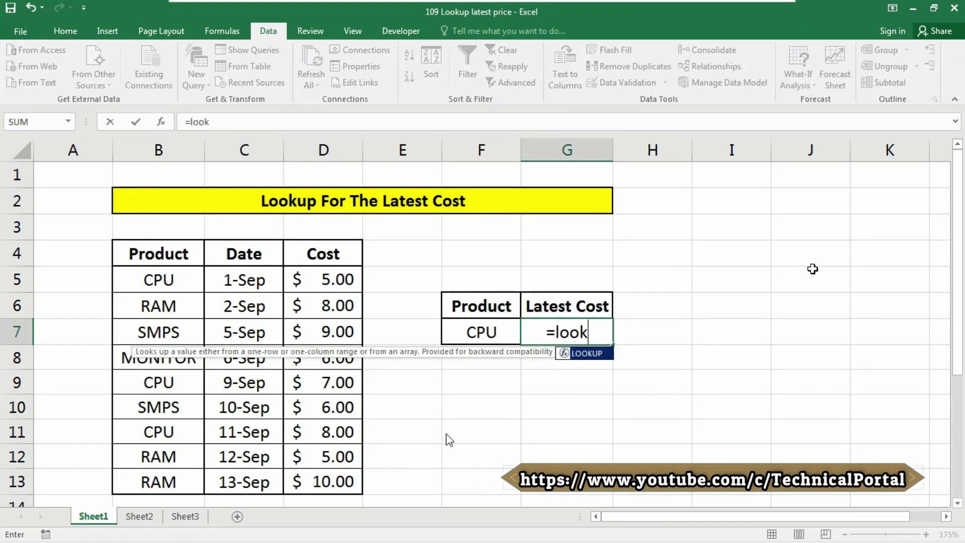
text(u)
key(Tab)
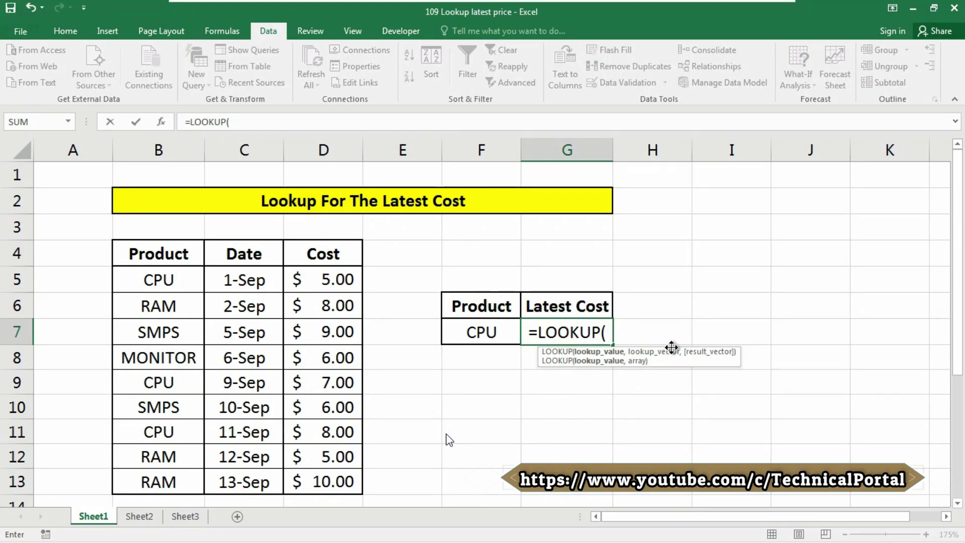
text(2)
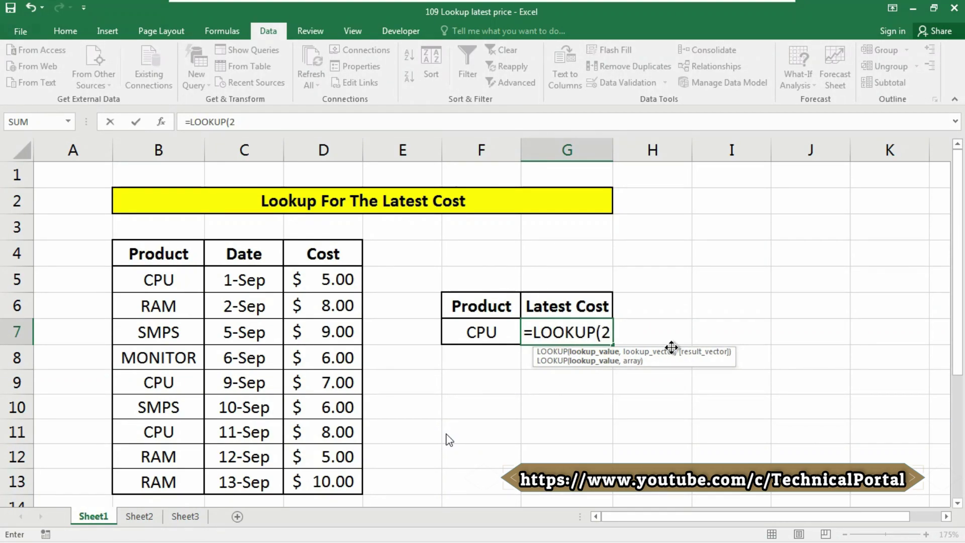
text(,)
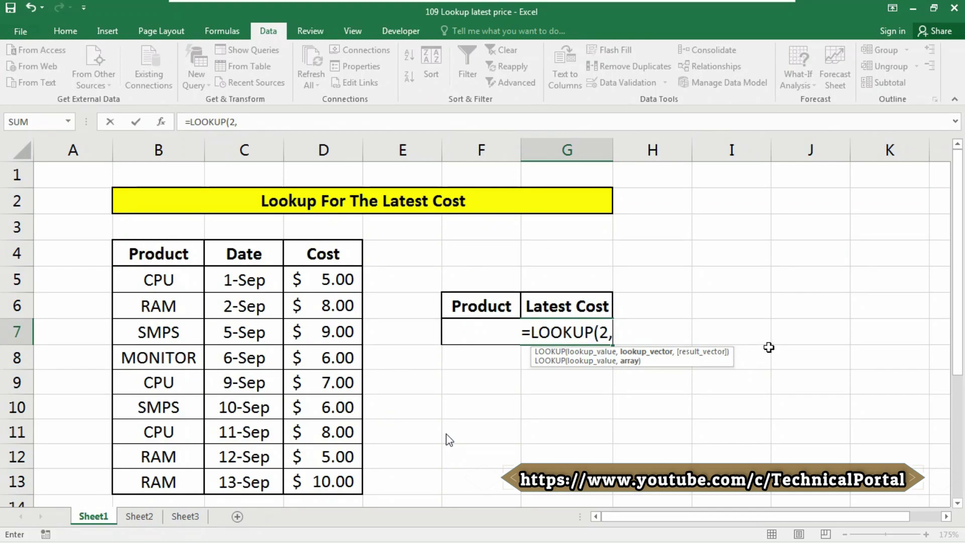
text(1/)
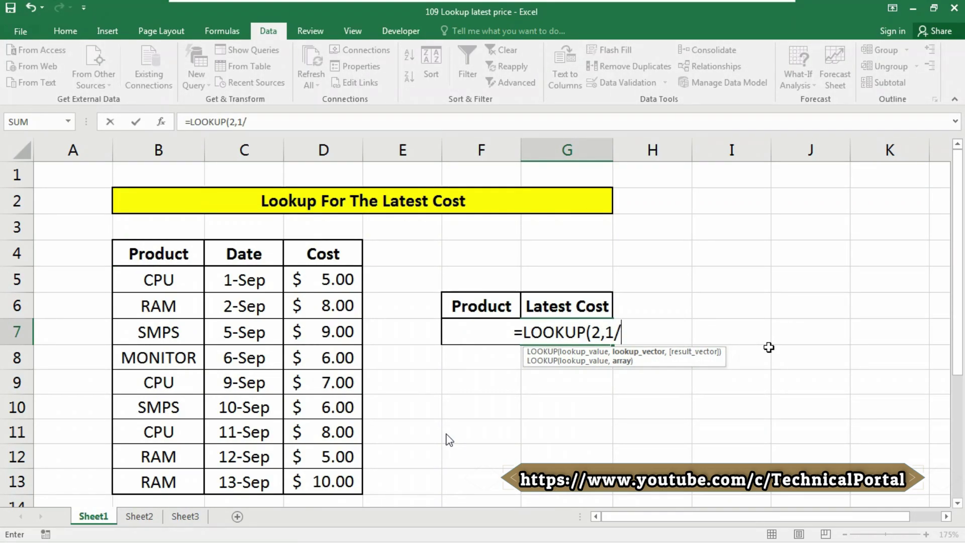
text(()
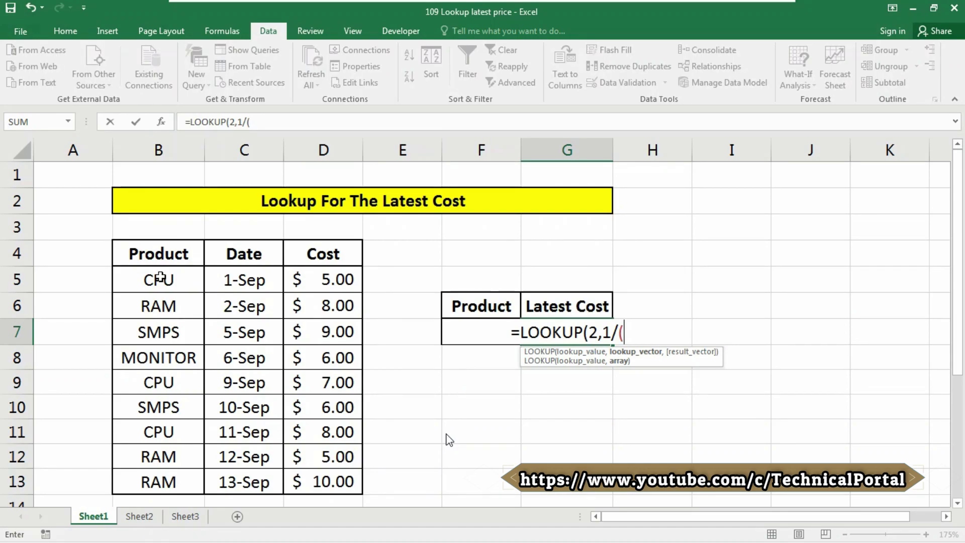
Add the absolute product range $B$5:$B$13 compared against F7 to the formula
drag(160, 276, 166, 477)
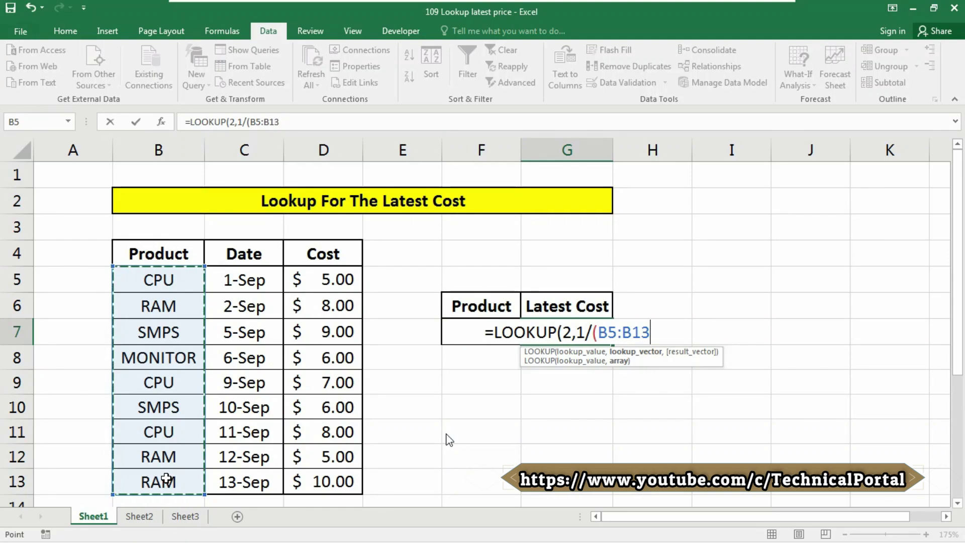
key(F4)
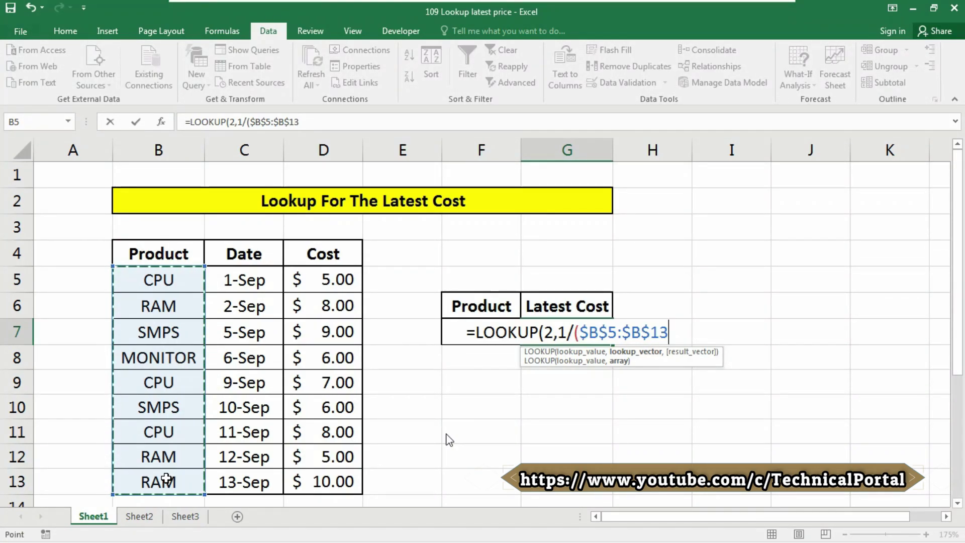
text(=)
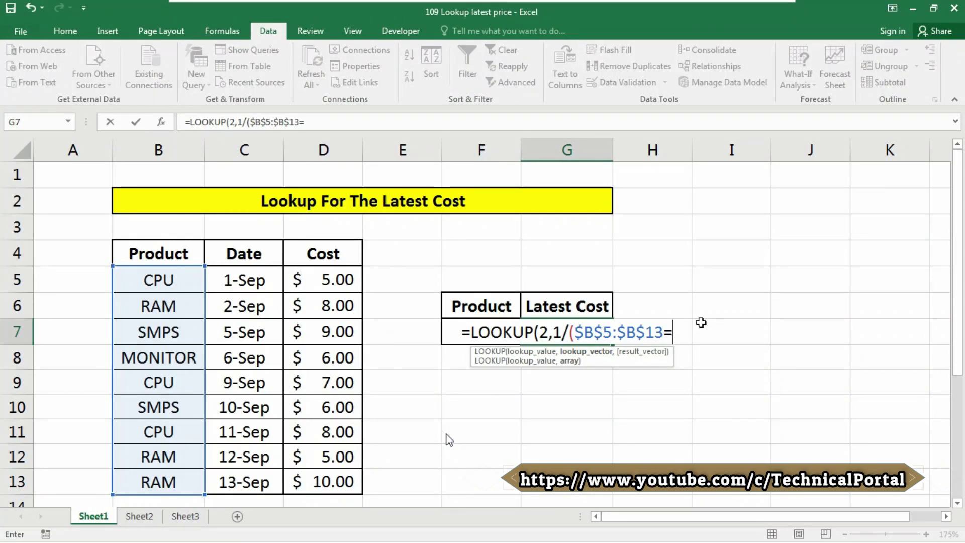
text(f7)
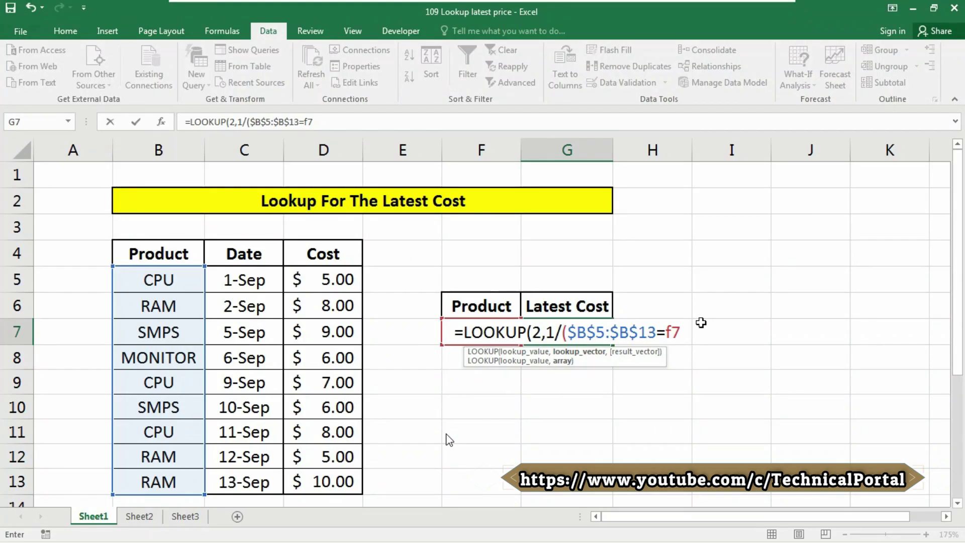
text(),)
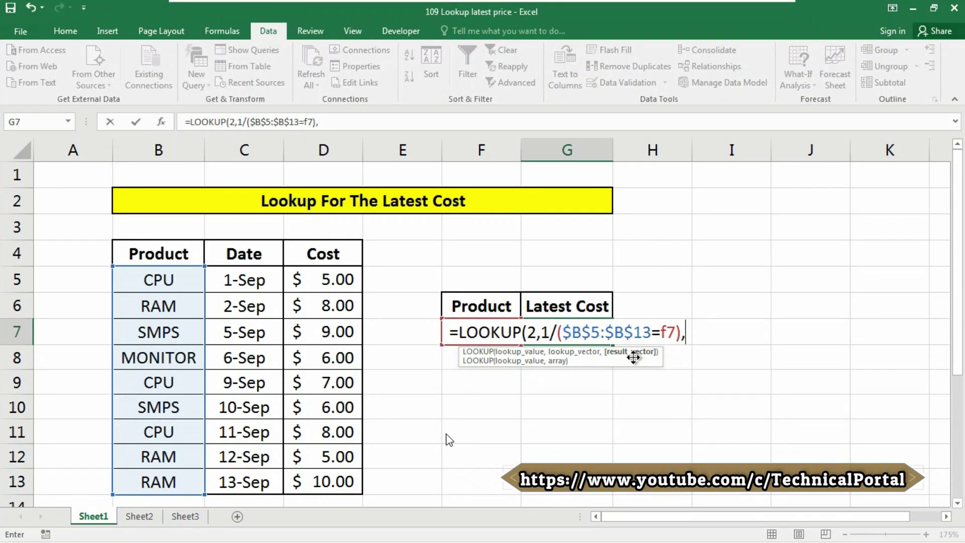
Highlight the 1/($B$5:$B$13=f7) part of the formula to explain it
click(542, 332)
drag(542, 332, 668, 326)
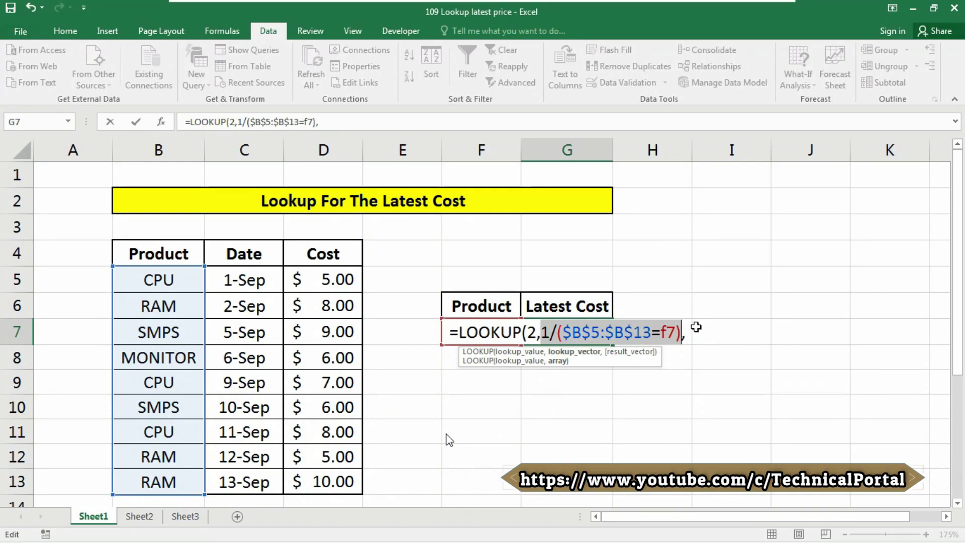
click(690, 336)
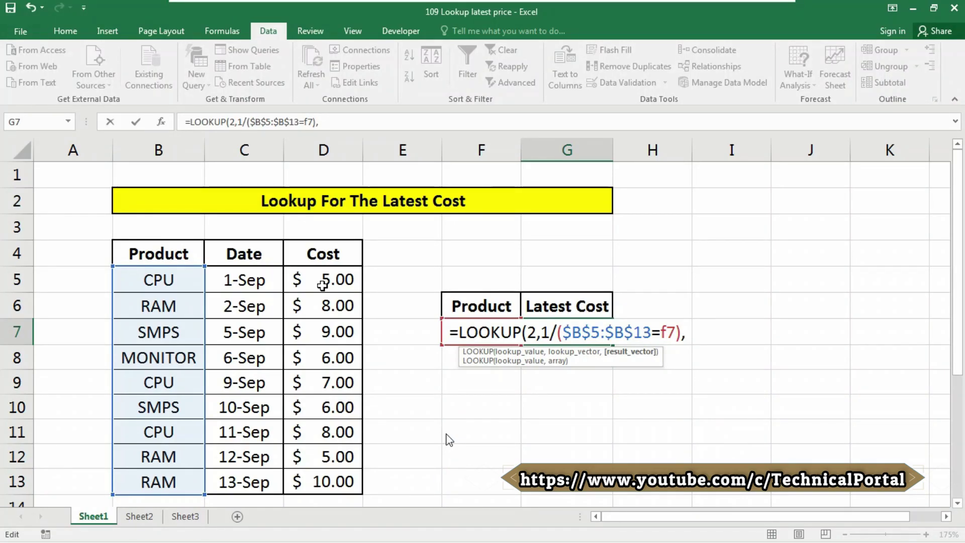
Finish the formula with result range $D$5:$D$13, returning $8.00 for CPU
drag(322, 285, 324, 472)
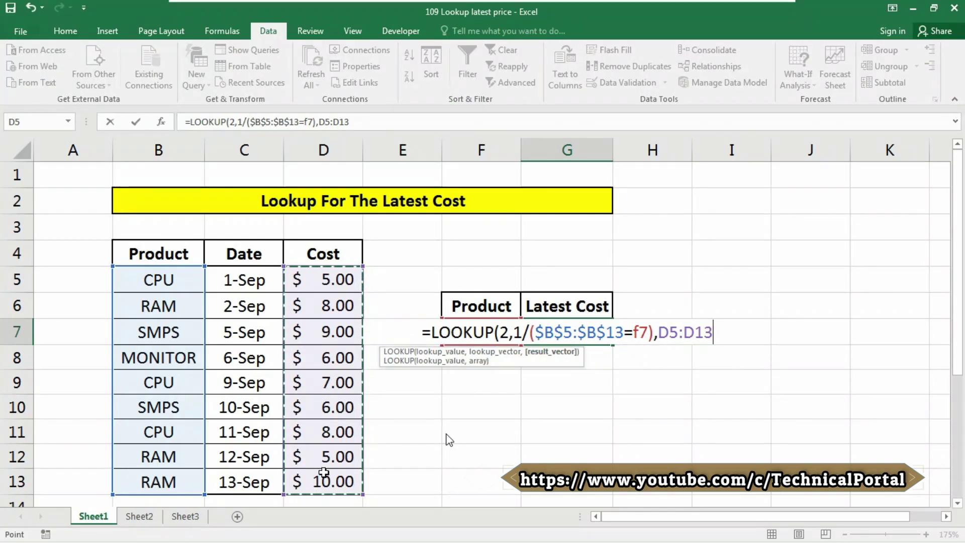
key(F4)
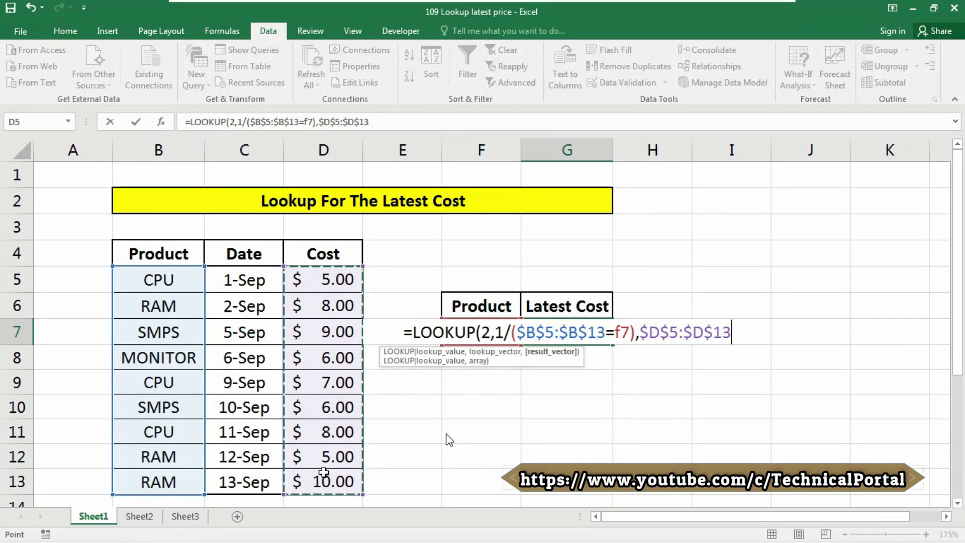
text())
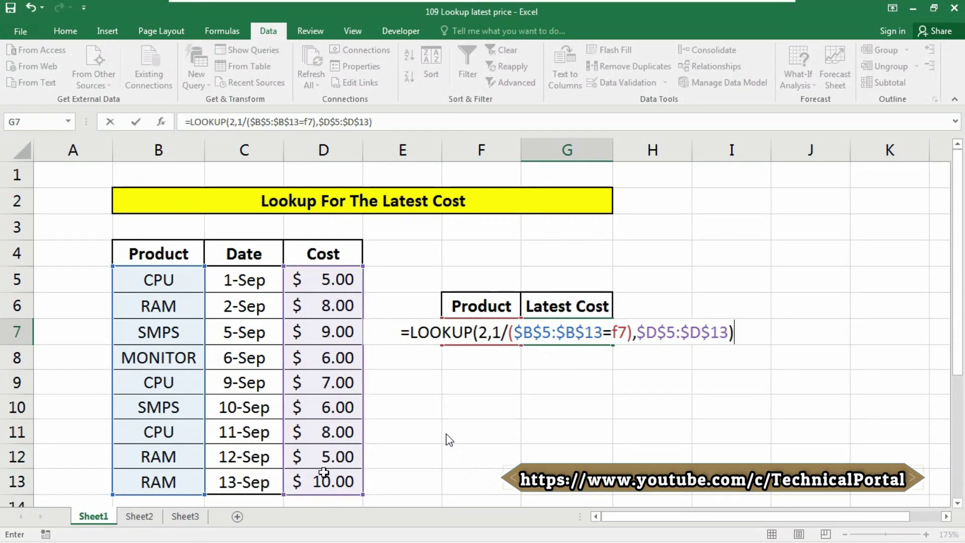
key(Return)
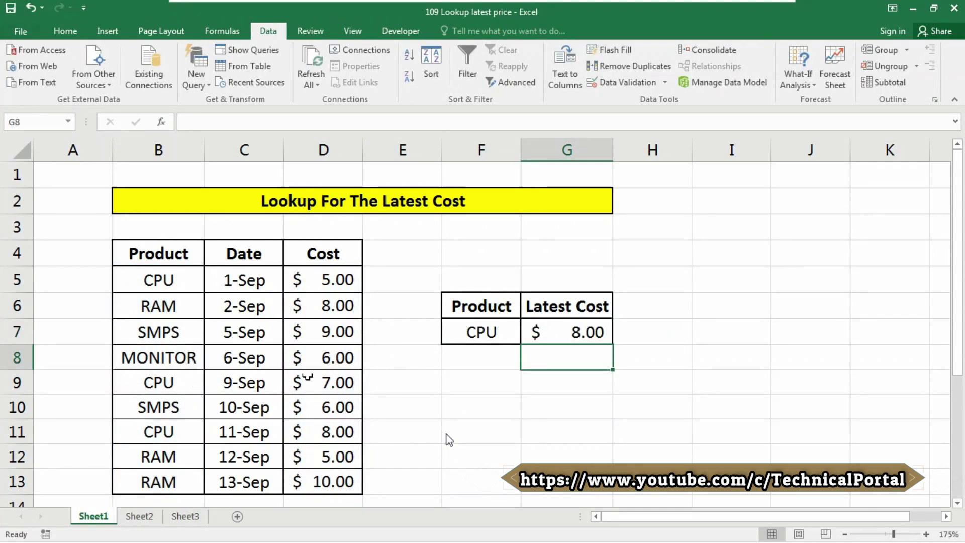
click(583, 329)
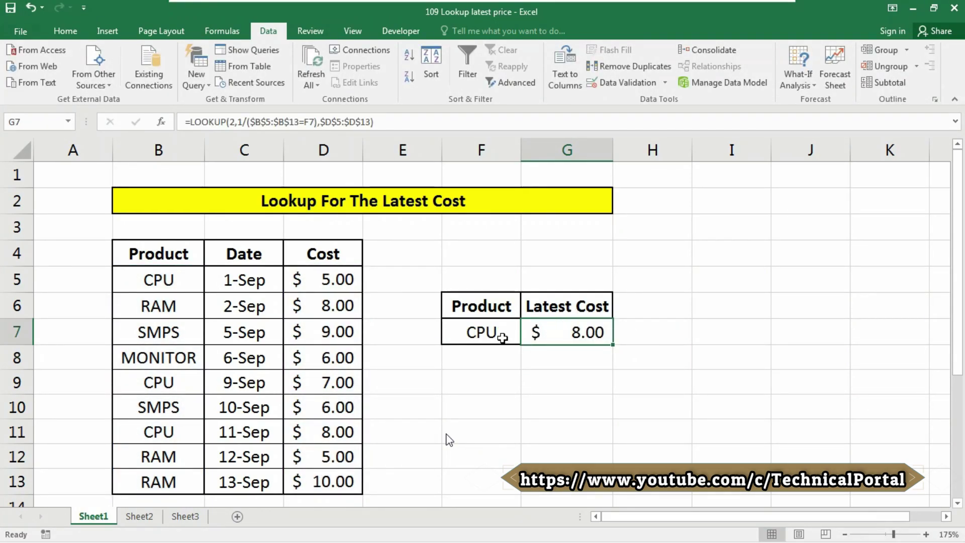
click(151, 279)
drag(214, 285, 334, 276)
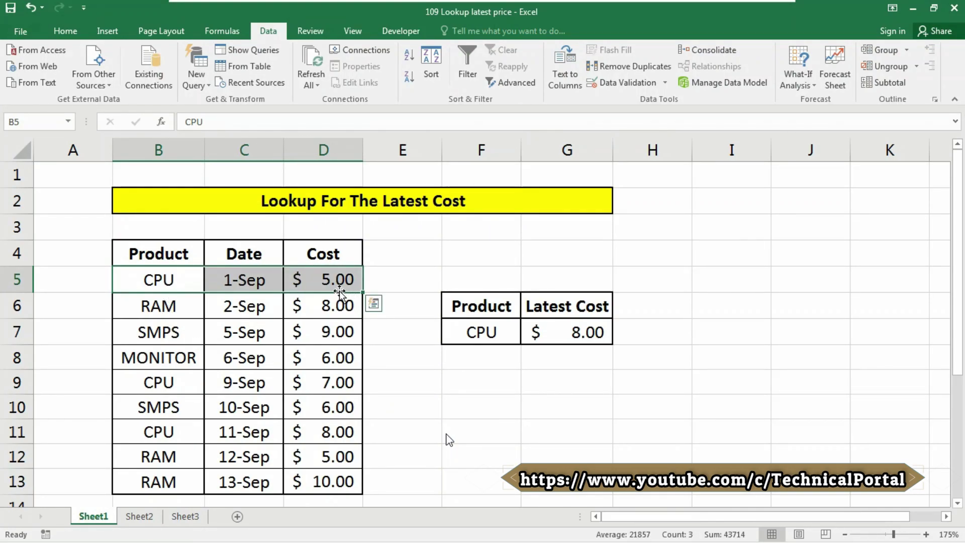
drag(162, 386, 352, 382)
drag(166, 430, 332, 430)
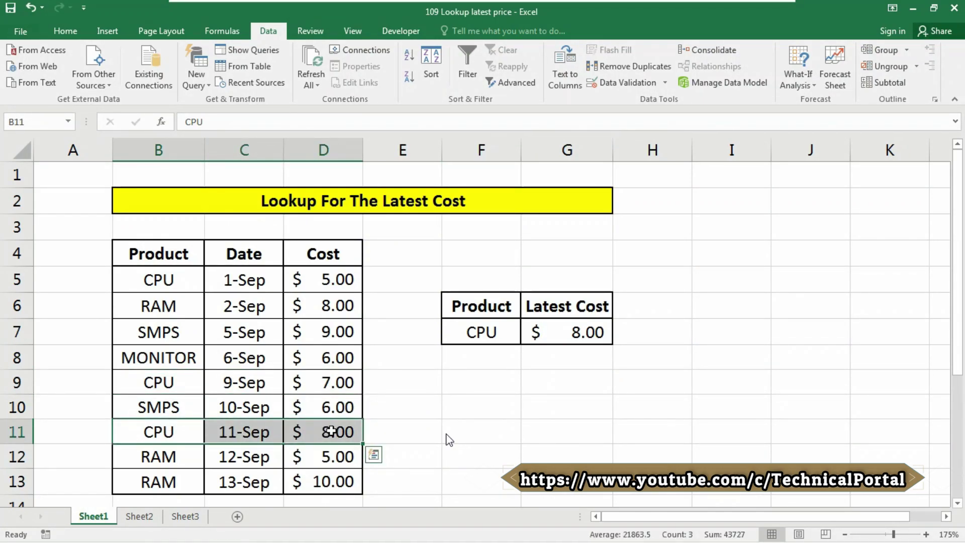
click(490, 332)
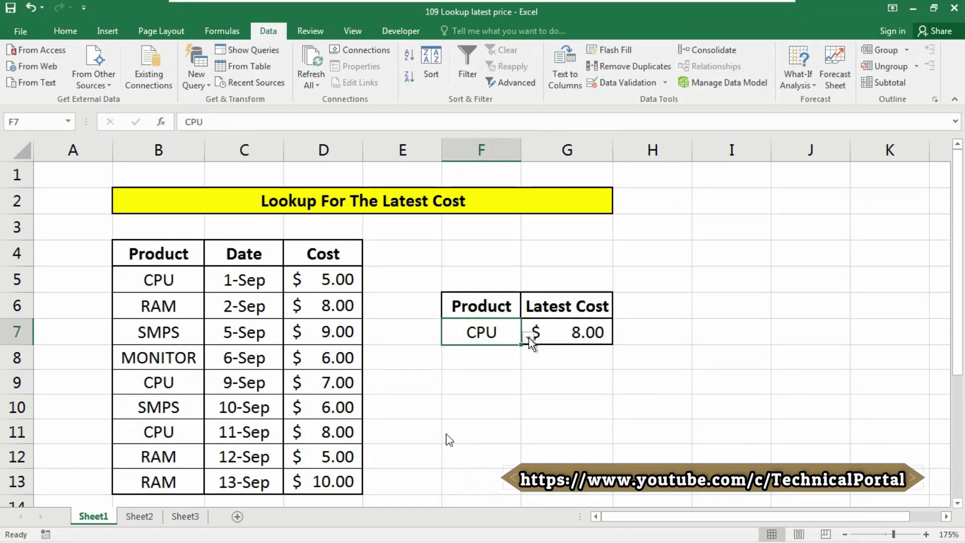
Choose MONITOR in F7, autofit column F, and check G7's $6.00 latest cost
click(528, 336)
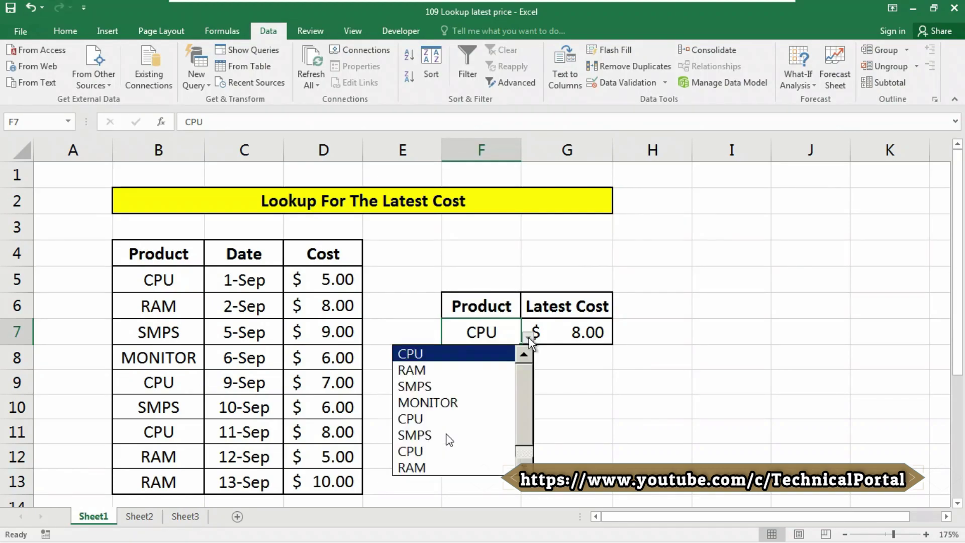
click(458, 403)
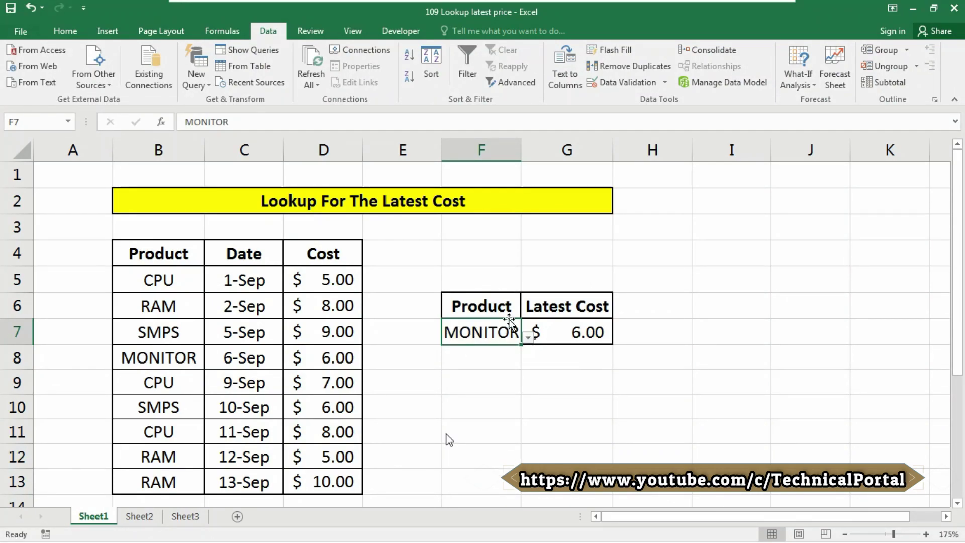
double_click(521, 149)
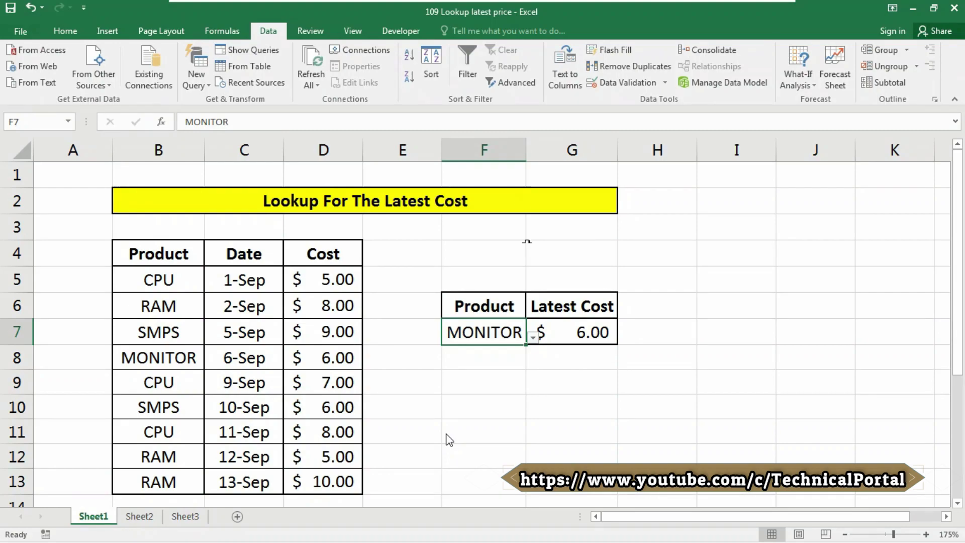
click(581, 330)
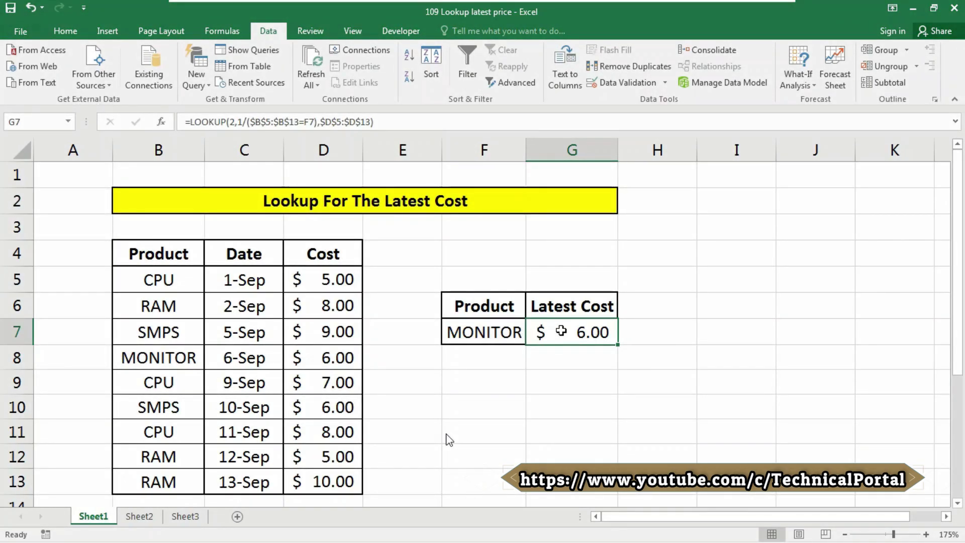
double_click(557, 332)
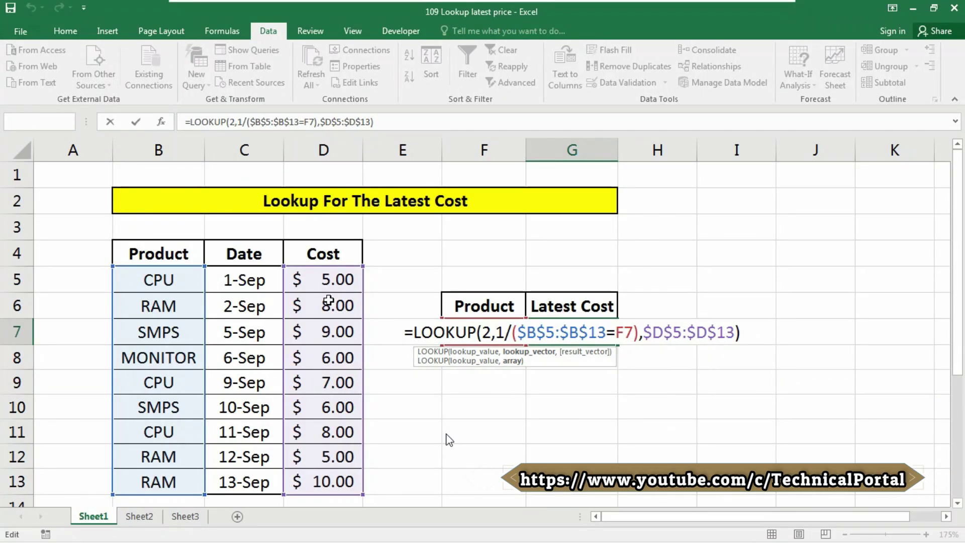
key(Return)
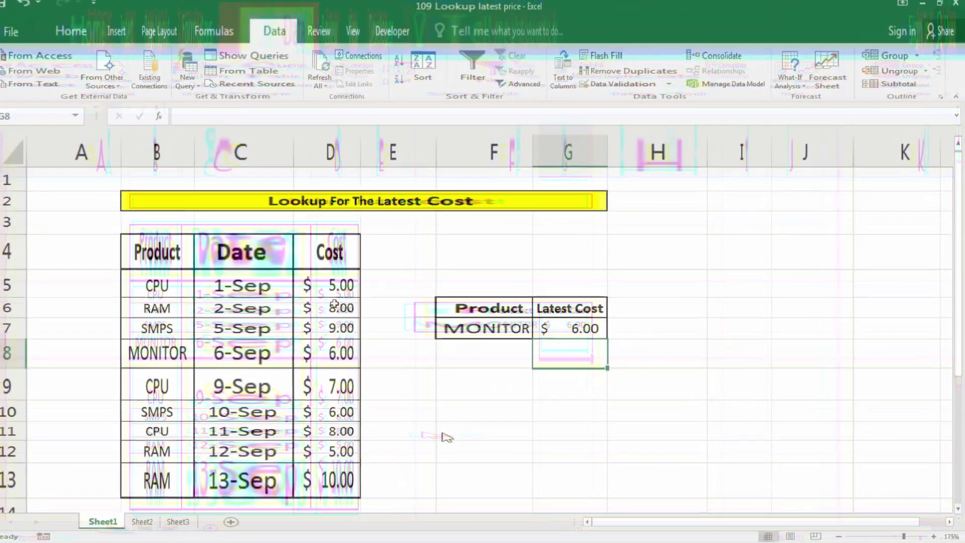